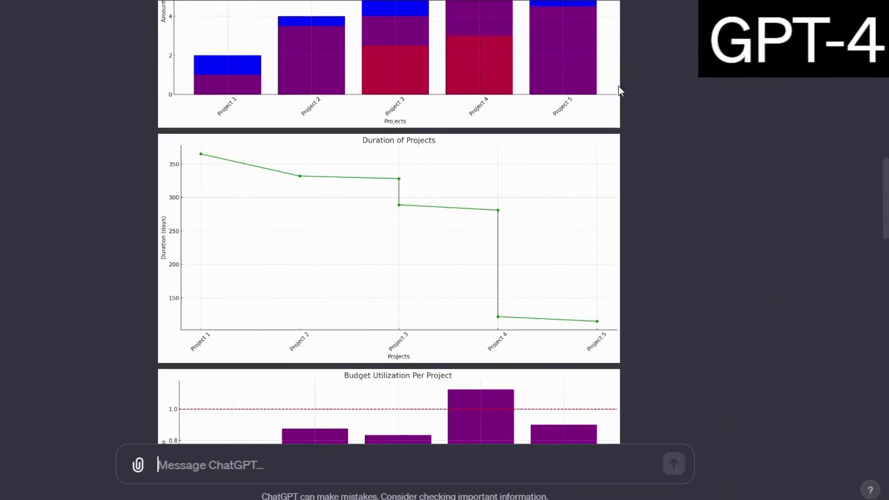
pyautogui.scroll(5, 619, 87)
pyautogui.scroll(-2, 616, 88)
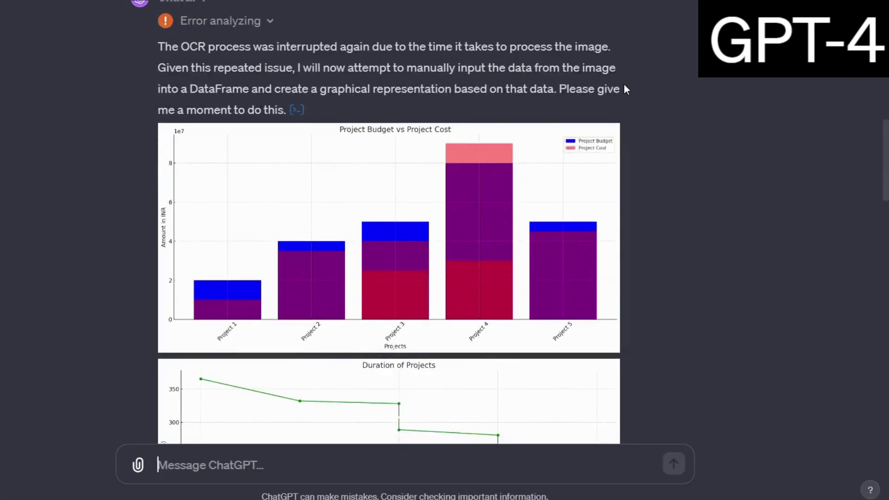
pyautogui.scroll(-3, 624, 89)
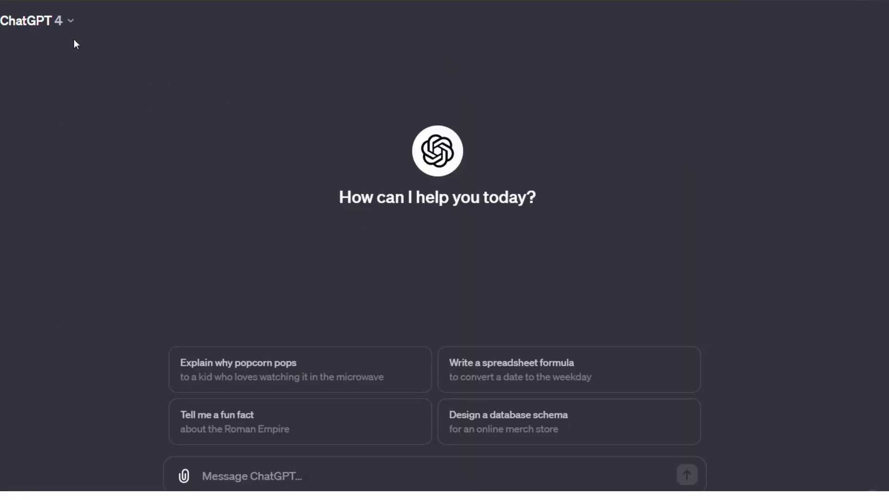
# Step: Reopen the model list and keep GPT-4 selected
pyautogui.click(72, 25)
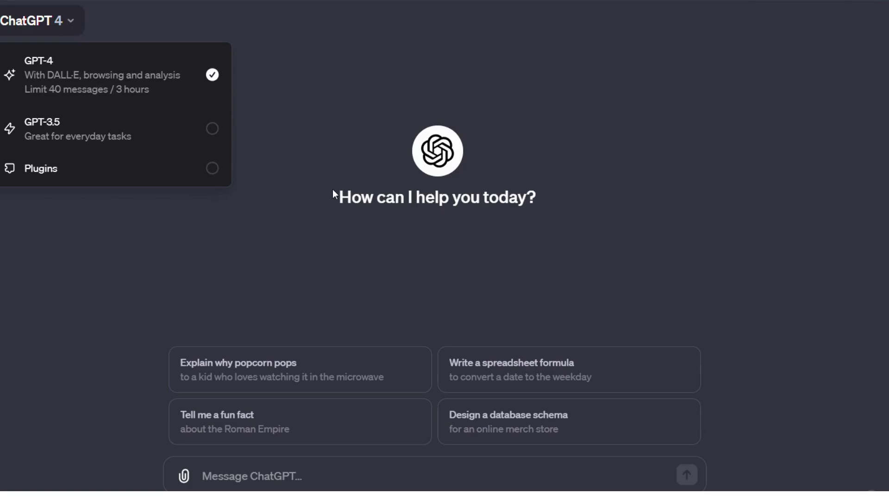
pyautogui.click(58, 89)
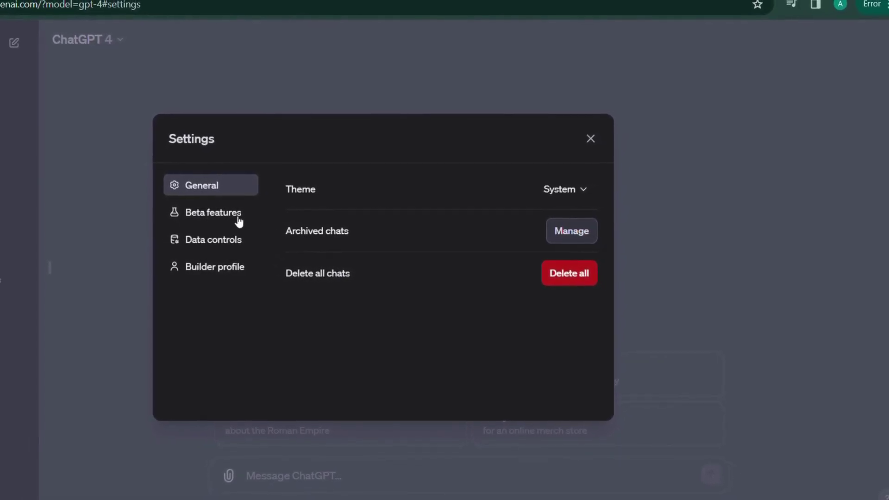
# Step: Turn off the Plugins toggle under Beta features, then close Settings
pyautogui.click(235, 220)
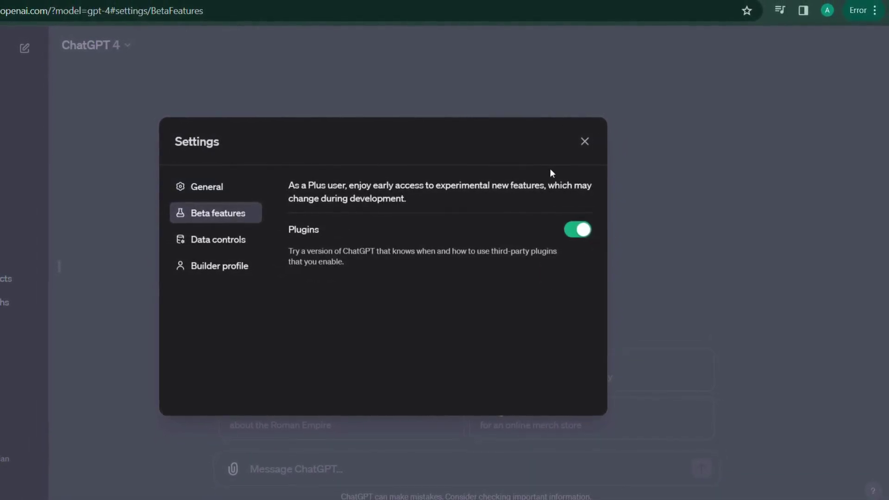
pyautogui.click(580, 231)
pyautogui.click(586, 142)
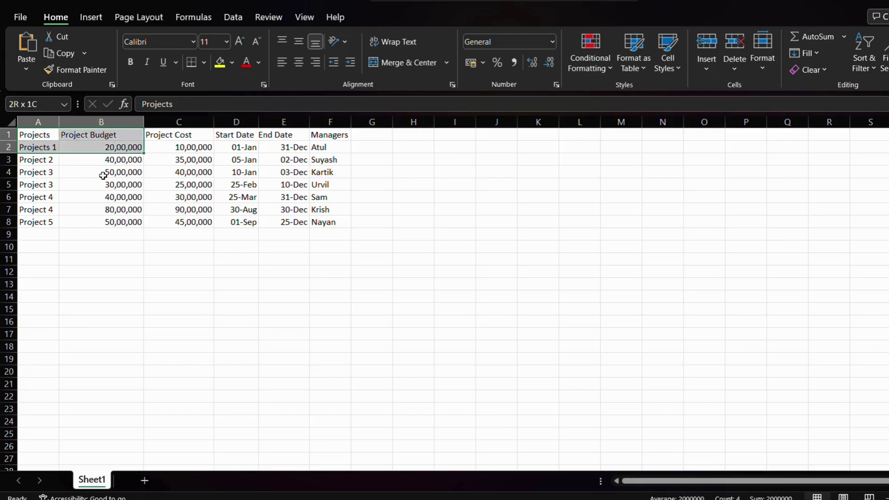
# Step: Drag across the project table from the Projects header to the Project 5 row
pyautogui.moveTo(271, 225); pyautogui.dragTo(334, 236)
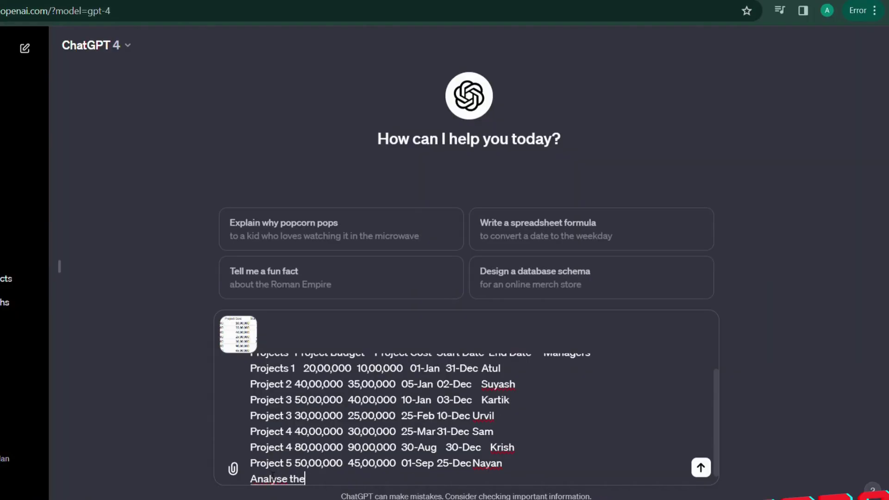
pyautogui.write('data and')
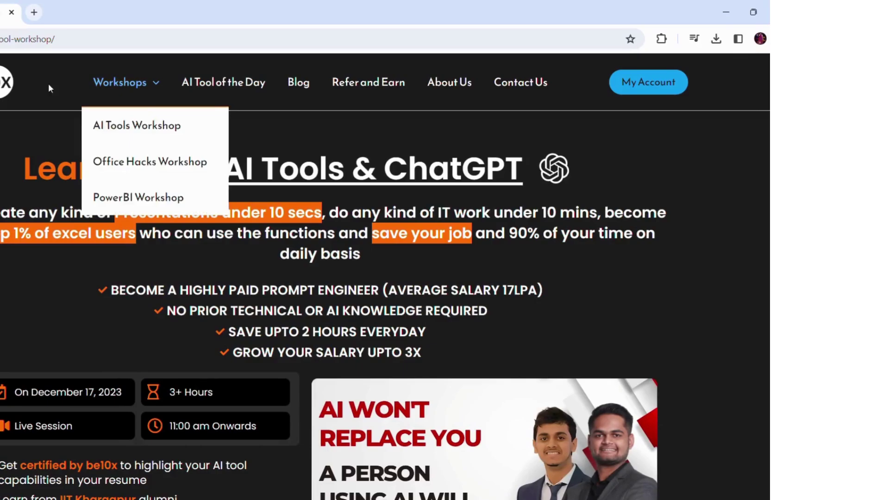
pyautogui.scroll(-2, 307, 173)
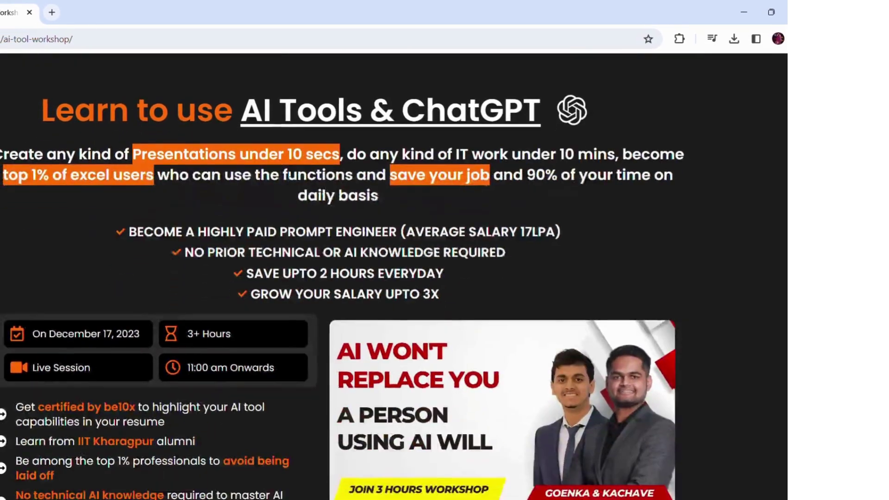
pyautogui.scroll(-2, 307, 172)
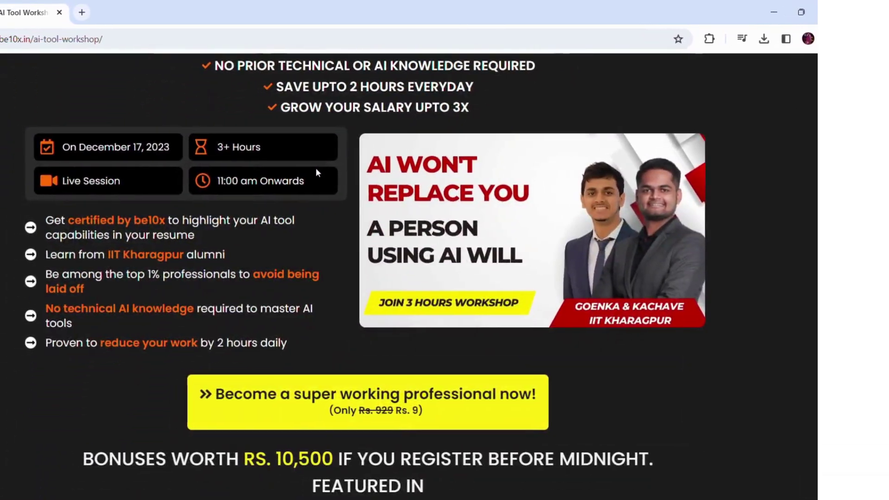
pyautogui.scroll(2, 317, 168)
pyautogui.scroll(2, 418, 154)
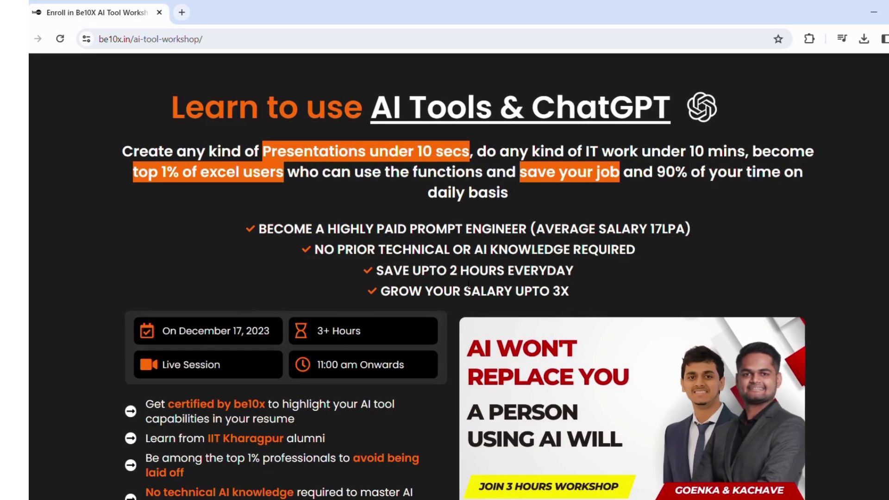
pyautogui.scroll(-2, 465, 271)
pyautogui.scroll(-3, 453, 276)
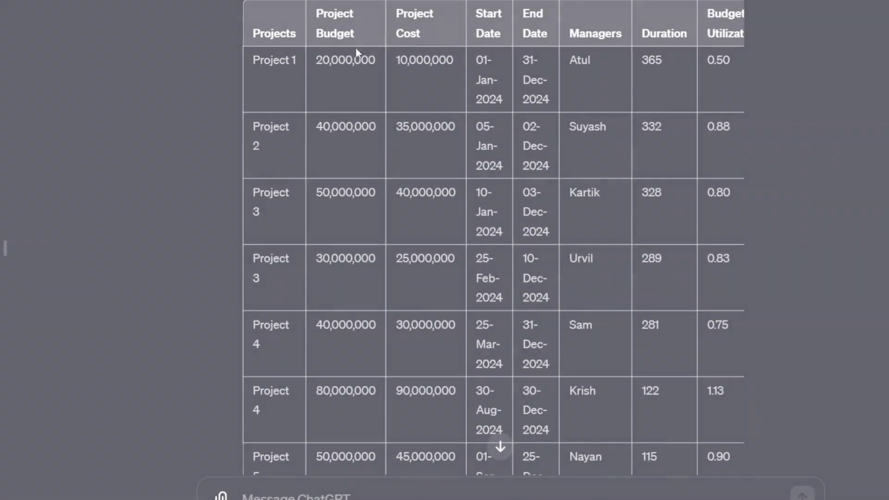
pyautogui.hscroll(3, 521, 285)
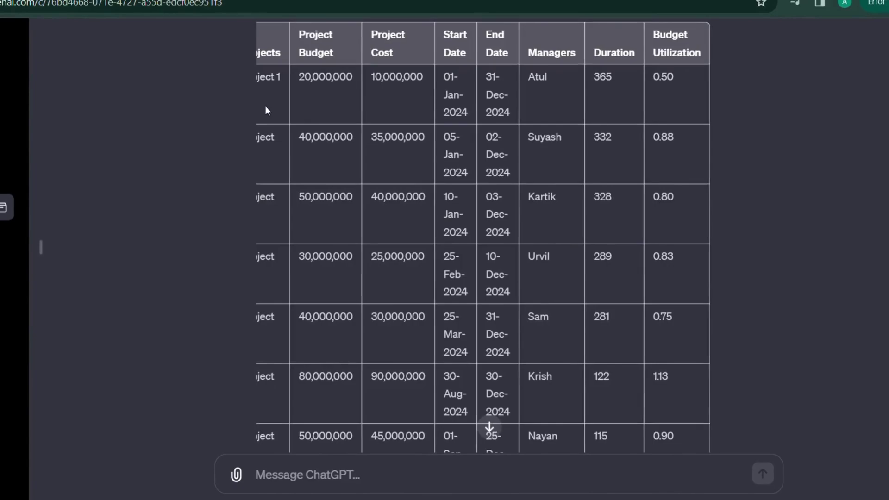
pyautogui.hscroll(-3, 653, 112)
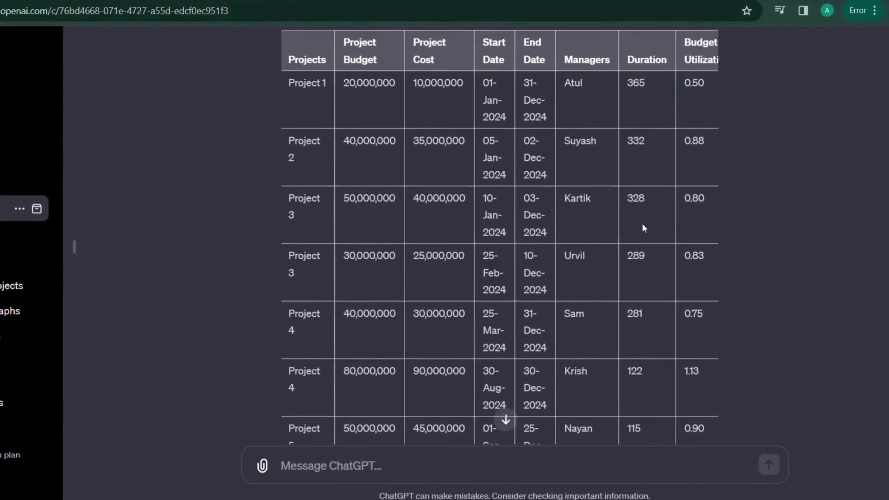
pyautogui.scroll(-2, 640, 275)
pyautogui.hscroll(1, 641, 332)
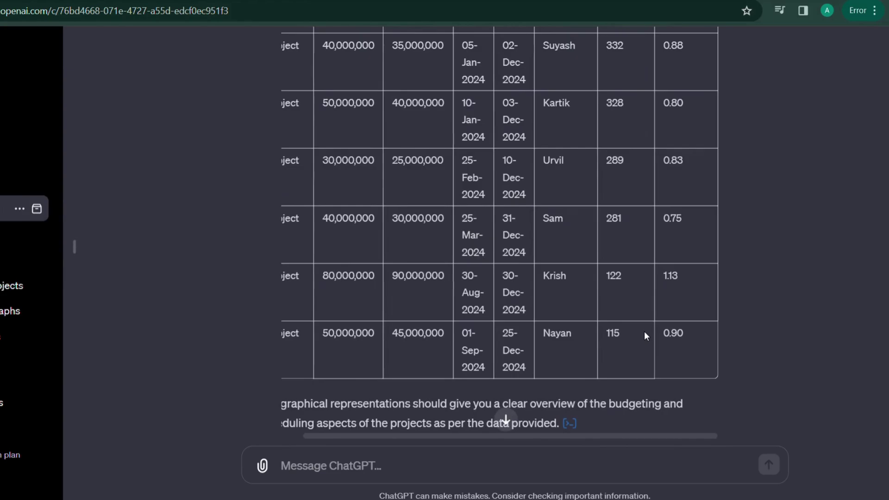
pyautogui.scroll(2, 676, 245)
pyautogui.scroll(1, 680, 96)
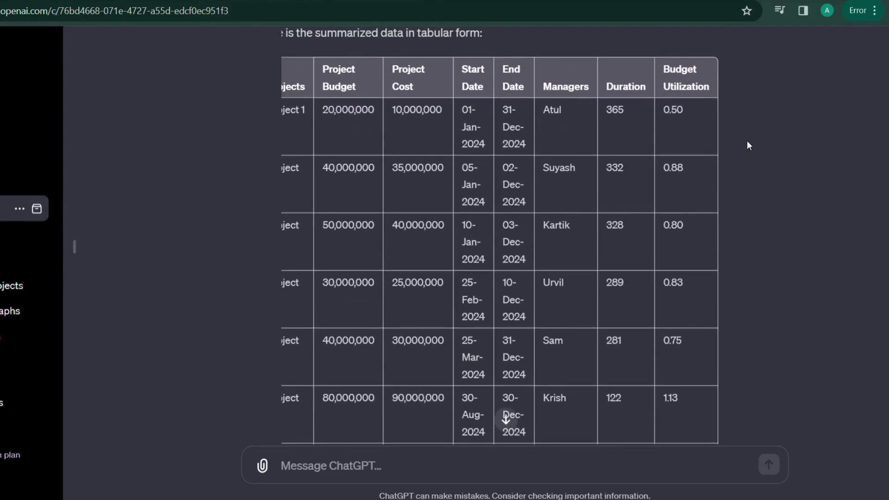
pyautogui.keyDown('ctrl'); pyautogui.scroll(2, 656, 179); pyautogui.keyUp('ctrl')
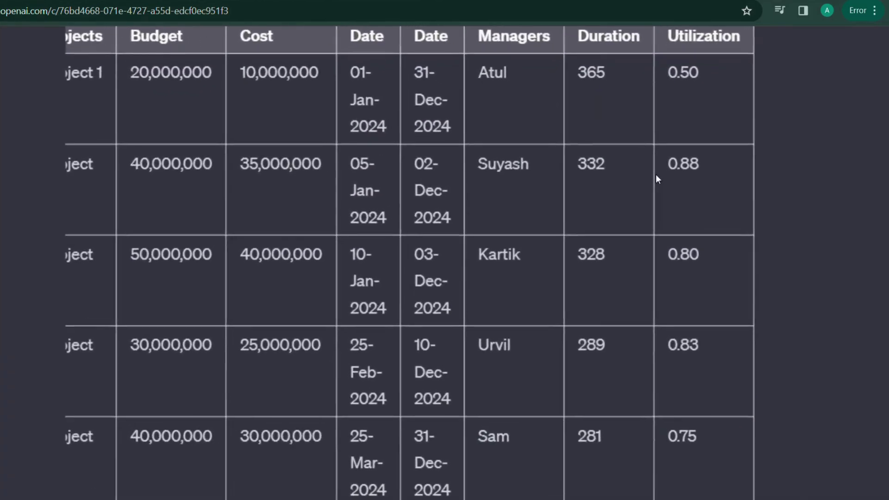
pyautogui.keyDown('ctrl'); pyautogui.scroll(1, 656, 180); pyautogui.keyUp('ctrl')
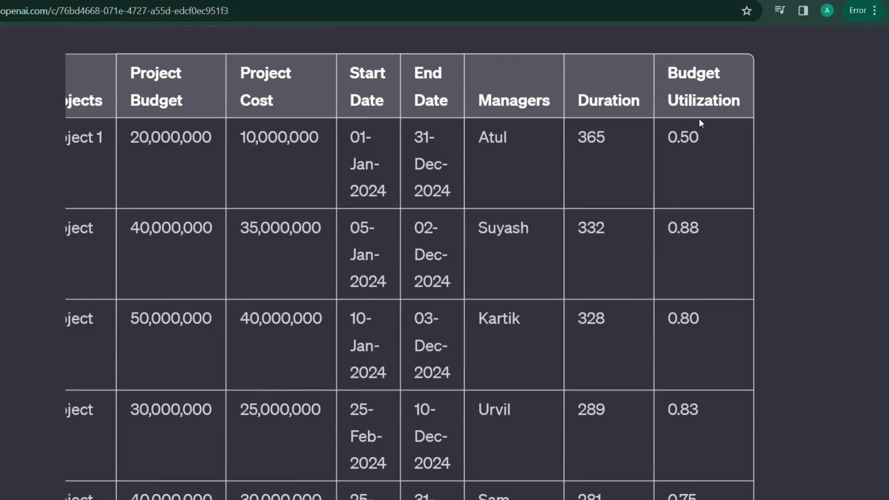
pyautogui.scroll(-1, 674, 175)
pyautogui.hscroll(-1, 264, 91)
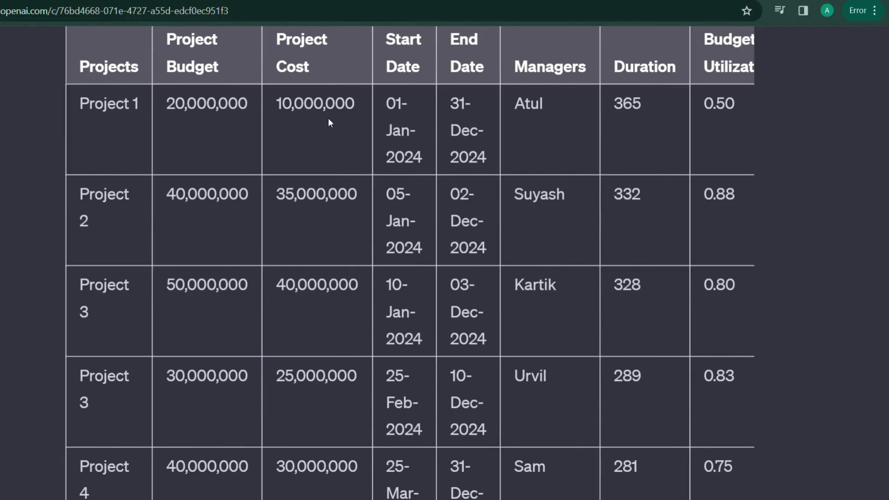
pyautogui.hscroll(3, 328, 118)
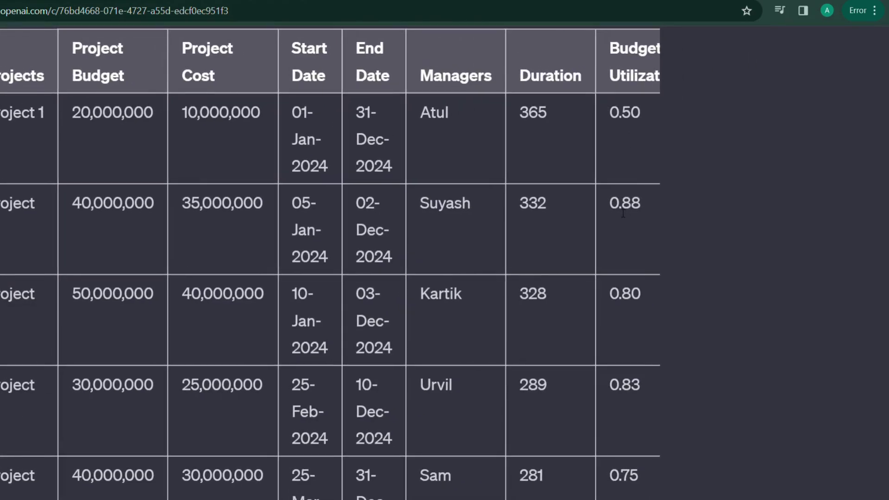
pyautogui.keyDown('ctrl'); pyautogui.scroll(-2, 392, 197); pyautogui.keyUp('ctrl')
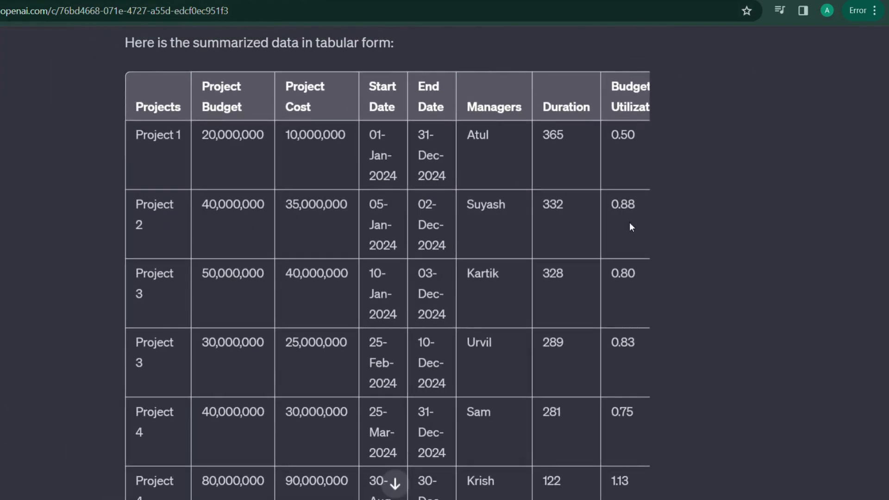
pyautogui.scroll(-2, 630, 222)
pyautogui.scroll(-1, 624, 228)
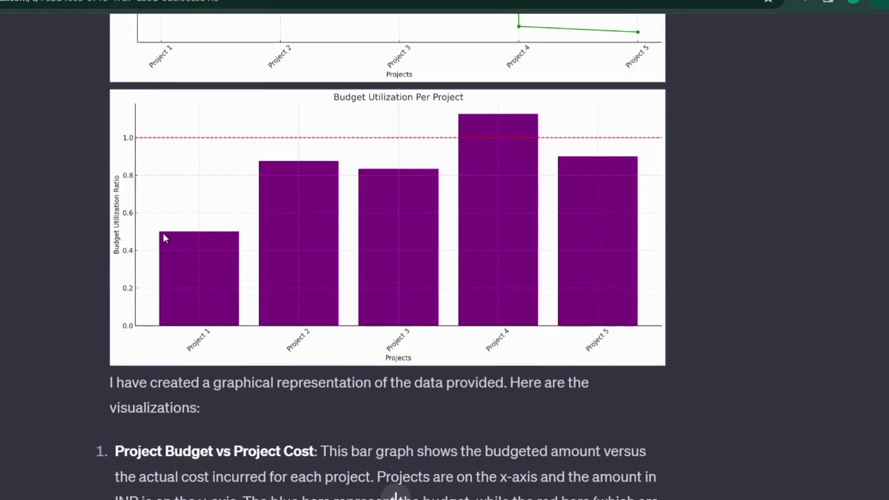
pyautogui.hotkey('ctrl', '+')
pyautogui.hotkey('ctrl', '+')
pyautogui.hotkey('ctrl', '+')
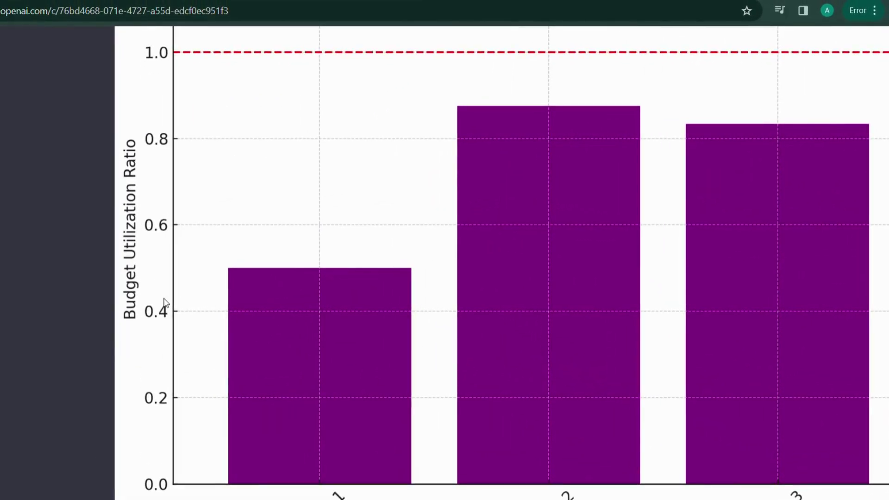
pyautogui.scroll(-2, 250, 395)
pyautogui.hotkey('ctrl', '-')
pyautogui.hotkey('ctrl', '-')
pyautogui.scroll(1, 383, 292)
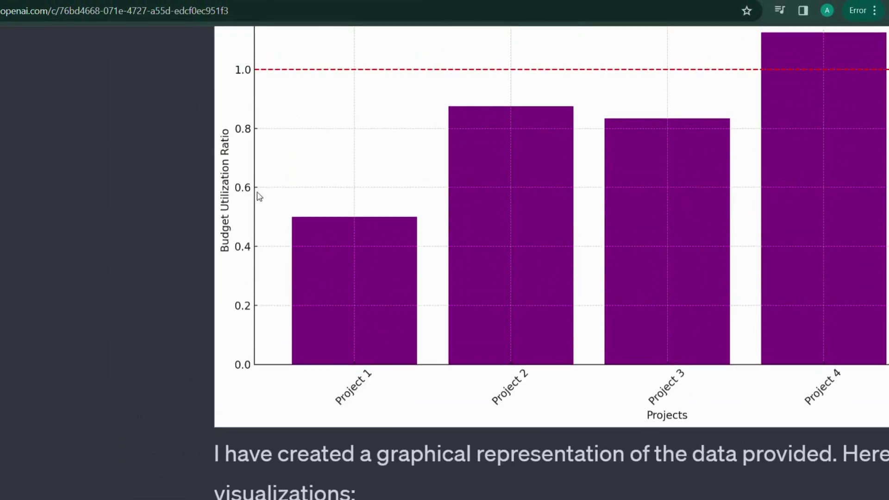
pyautogui.hscroll(3, 383, 220)
pyautogui.hscroll(2, 423, 129)
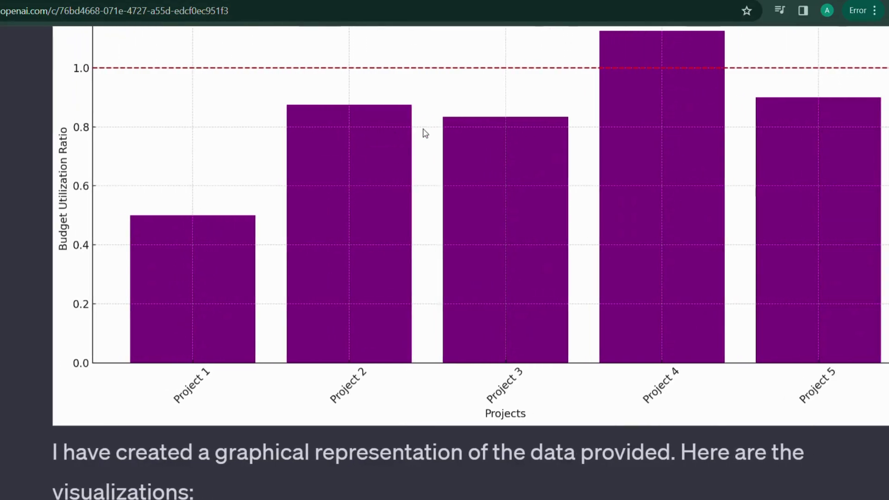
pyautogui.hscroll(1, 424, 128)
pyautogui.hotkey('ctrl', '-')
pyautogui.hscroll(1, 477, 172)
pyautogui.scroll(2, 477, 172)
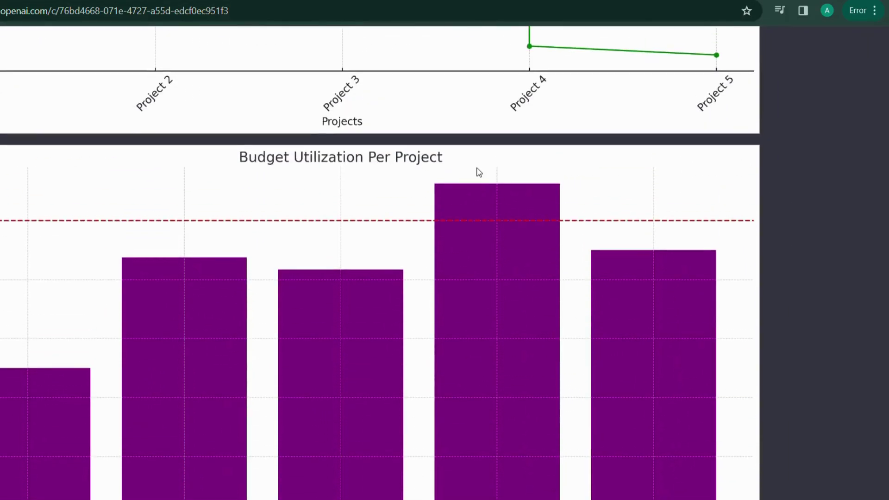
pyautogui.hotkey('ctrl', '-')
pyautogui.scroll(3, 476, 172)
pyautogui.scroll(1, 137, 355)
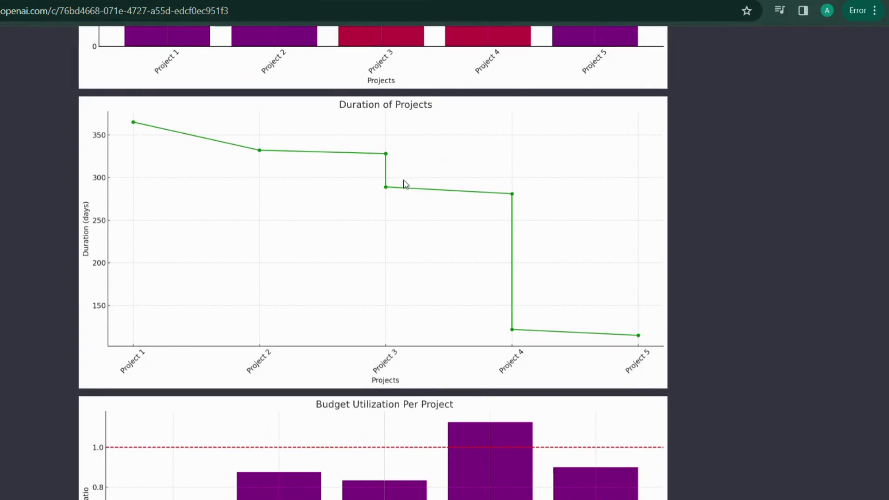
pyautogui.hscroll(1, 496, 185)
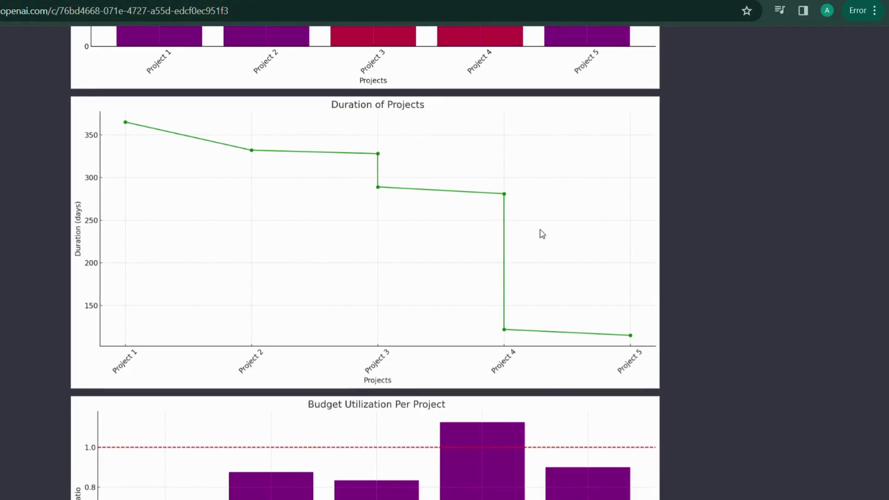
pyautogui.scroll(3, 542, 234)
pyautogui.scroll(1, 482, 215)
pyautogui.scroll(1, 104, 175)
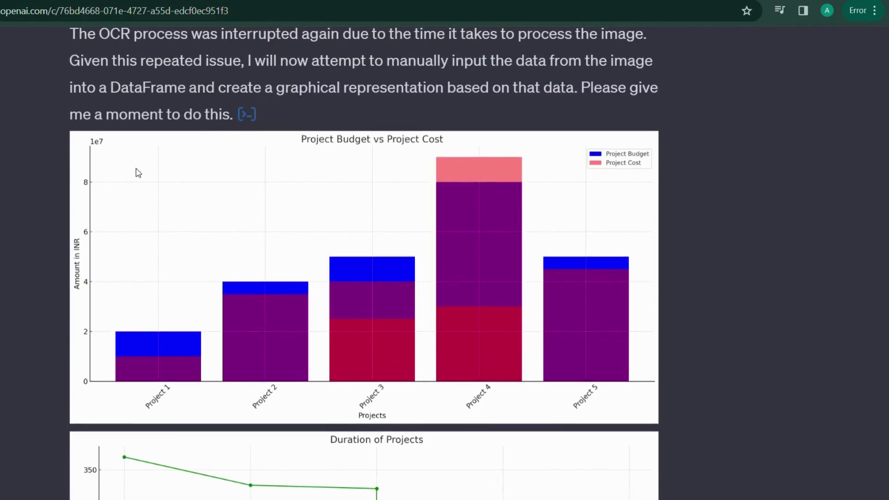
pyautogui.scroll(1, 61, 201)
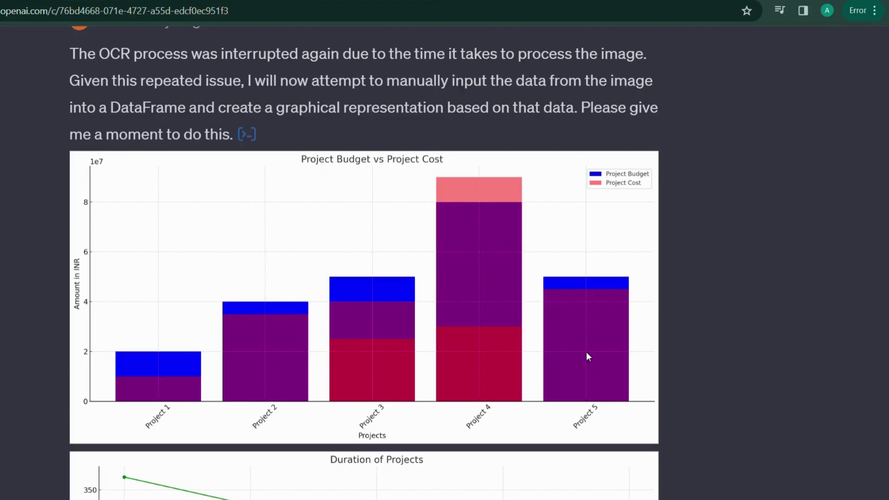
pyautogui.scroll(3, 586, 355)
pyautogui.scroll(-5, 481, 333)
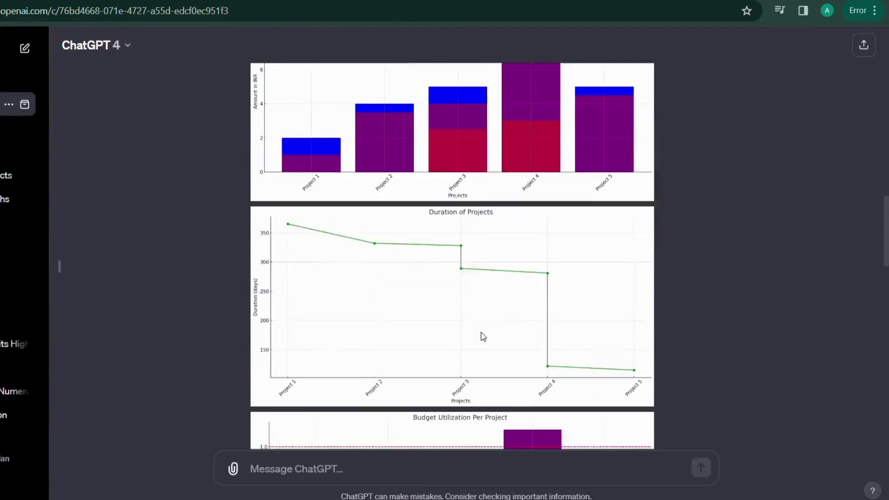
pyautogui.scroll(-5, 483, 336)
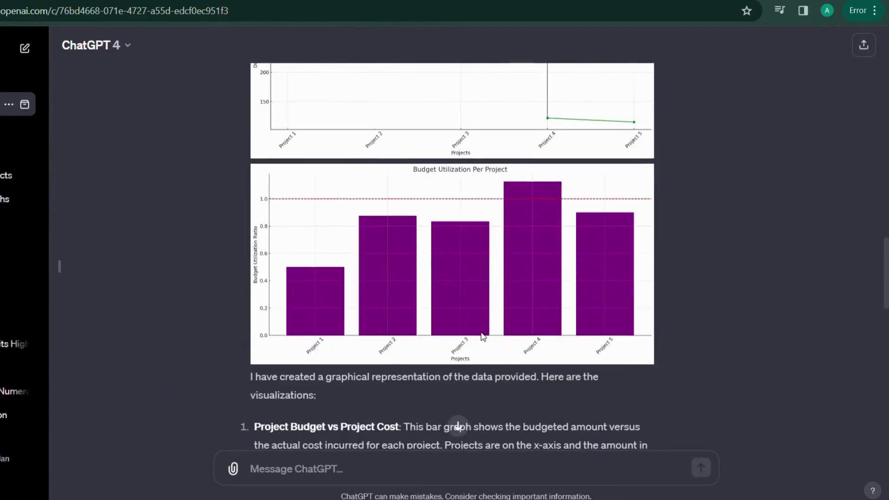
pyautogui.scroll(-3, 454, 424)
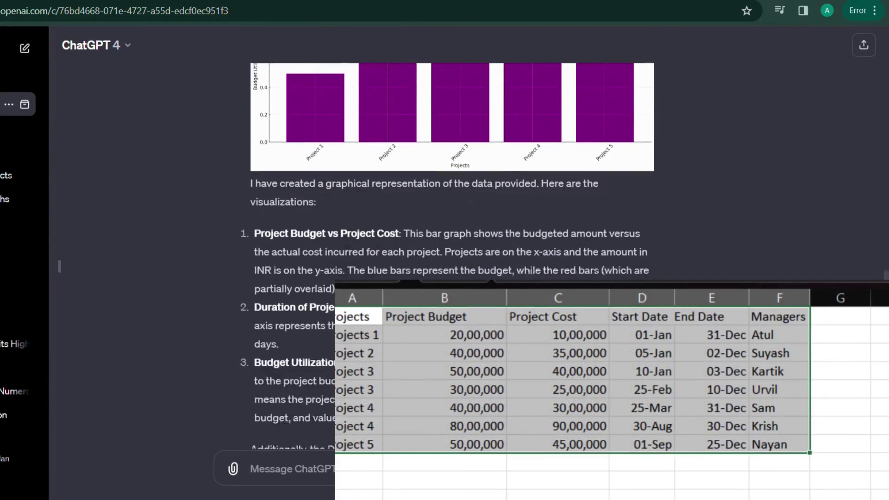
pyautogui.scroll(-4, 451, 229)
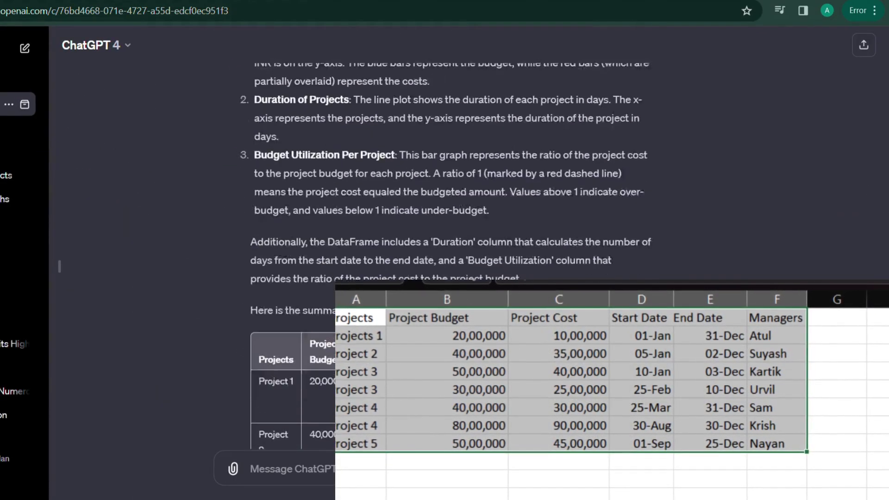
pyautogui.scroll(-3, 452, 230)
pyautogui.scroll(-2, 452, 229)
pyautogui.scroll(5, 452, 229)
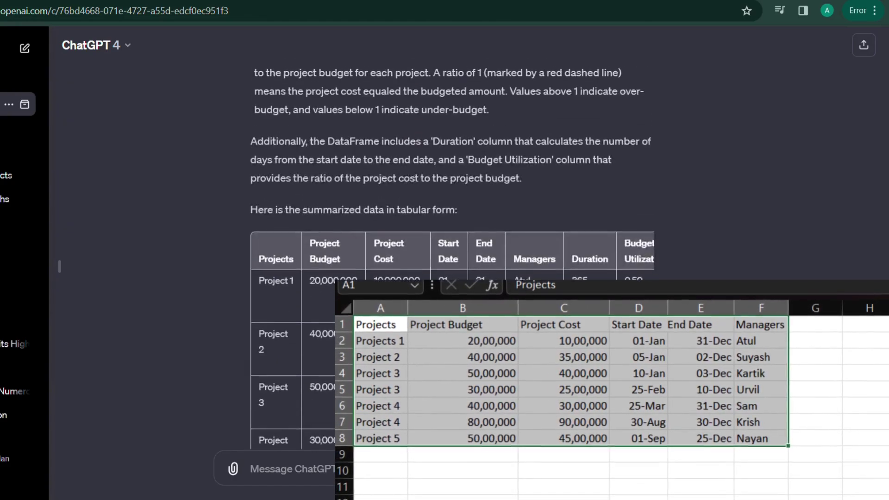
pyautogui.scroll(5, 452, 230)
pyautogui.scroll(1, 452, 229)
pyautogui.scroll(2, 452, 230)
pyautogui.scroll(-1, 452, 229)
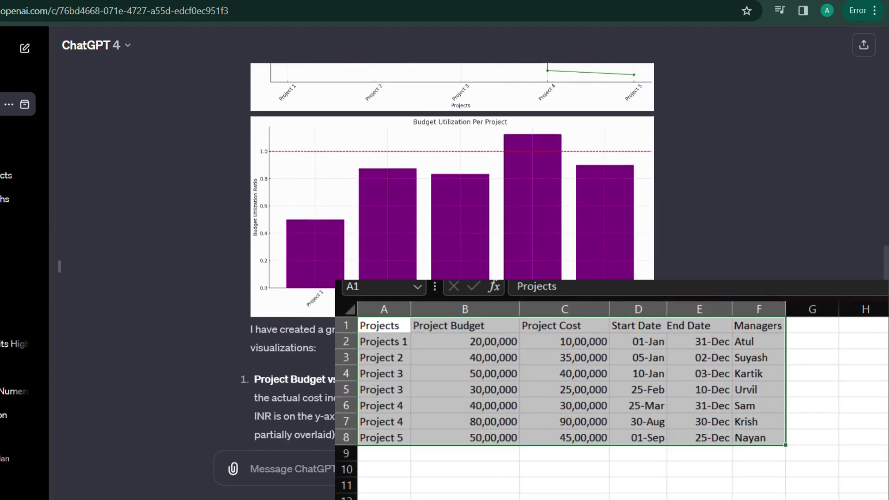
pyautogui.scroll(-3, 452, 230)
pyautogui.scroll(-5, 452, 229)
pyautogui.scroll(-3, 452, 229)
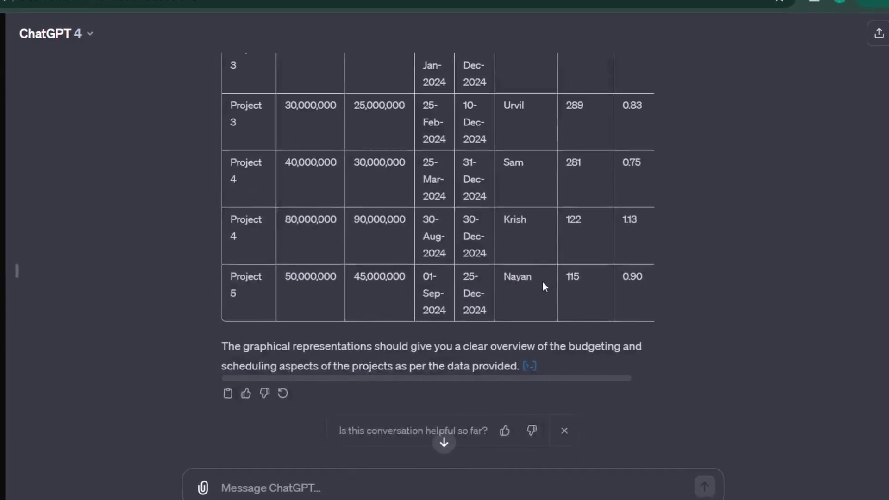
pyautogui.scroll(3, 540, 281)
pyautogui.scroll(3, 537, 280)
pyautogui.scroll(3, 537, 280)
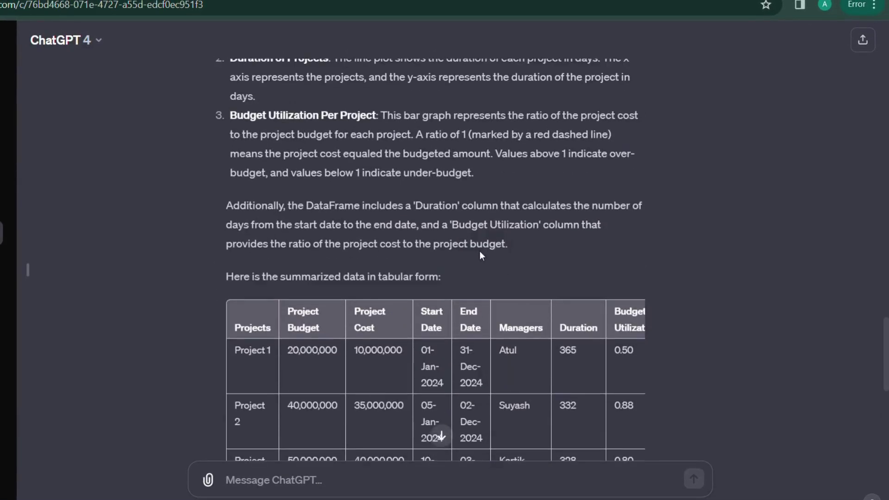
pyautogui.scroll(2, 480, 254)
pyautogui.scroll(1, 480, 254)
pyautogui.scroll(8, 480, 255)
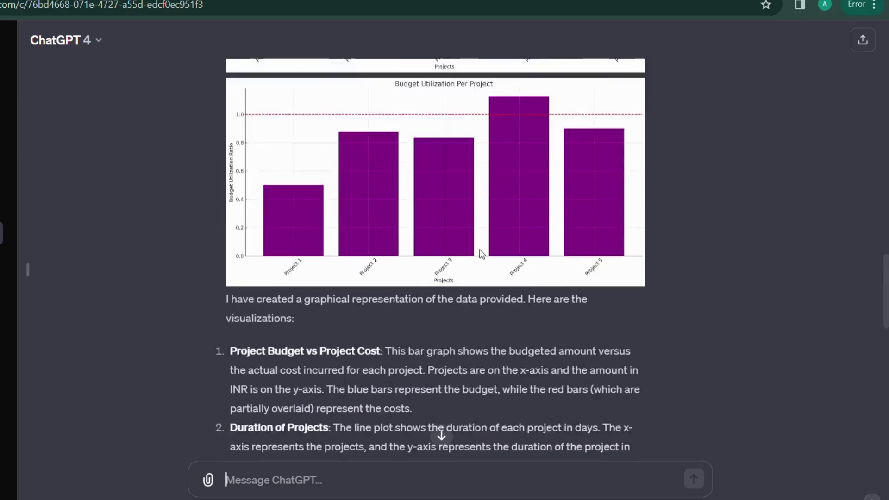
pyautogui.scroll(2, 480, 255)
pyautogui.scroll(1, 479, 255)
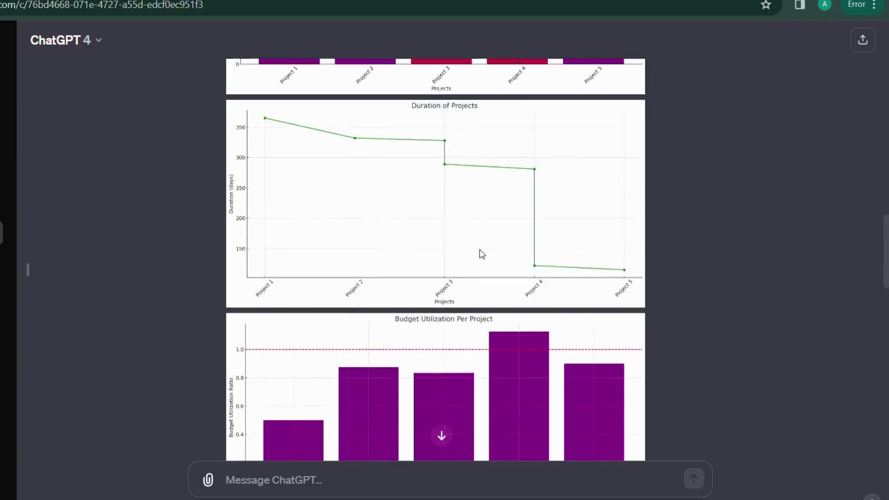
pyautogui.scroll(1, 485, 251)
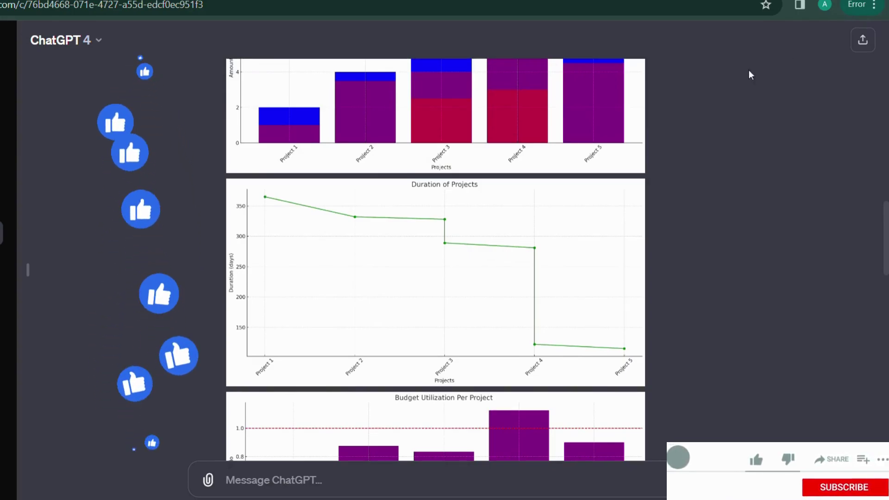
pyautogui.scroll(1, 643, 139)
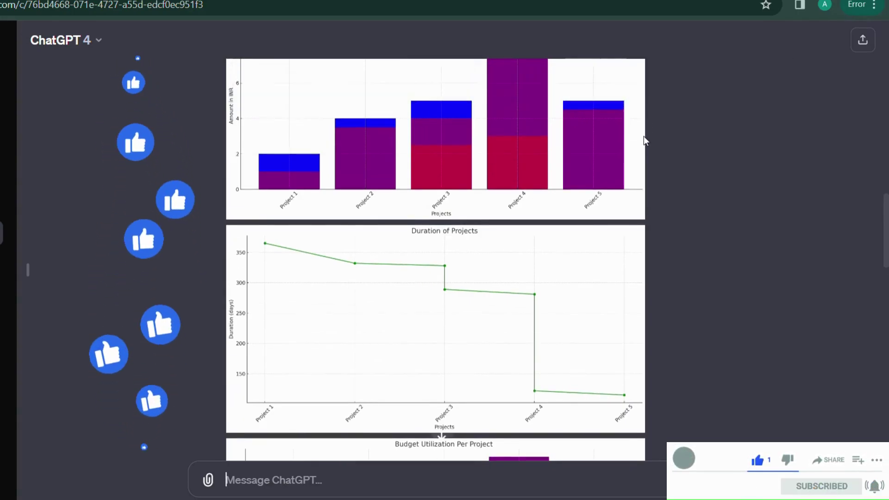
pyautogui.scroll(1, 644, 140)
pyautogui.scroll(1, 644, 140)
pyautogui.scroll(1, 643, 139)
pyautogui.scroll(1, 644, 140)
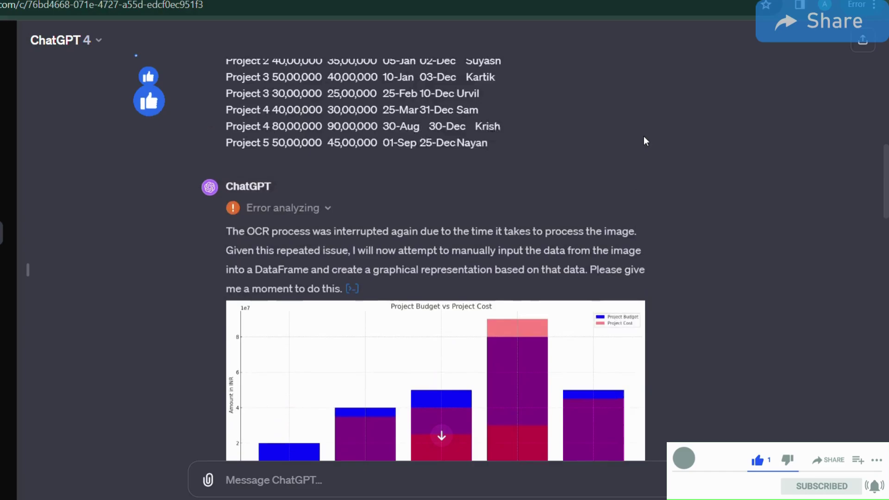
pyautogui.scroll(-2, 642, 142)
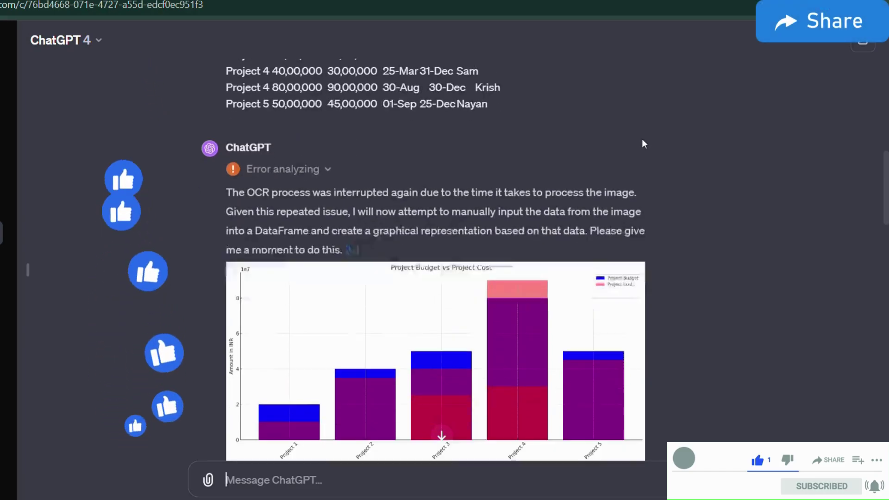
pyautogui.scroll(-1, 642, 138)
pyautogui.scroll(-1, 642, 138)
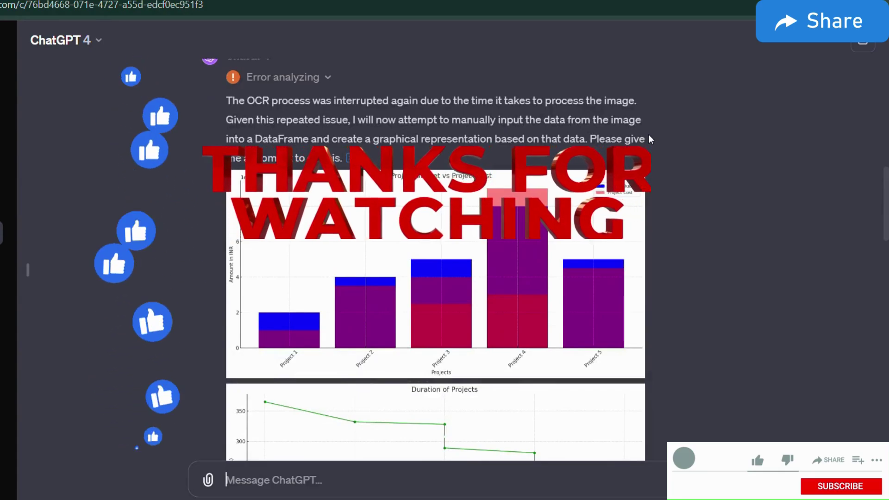
pyautogui.scroll(-1, 649, 139)
pyautogui.scroll(-1, 649, 140)
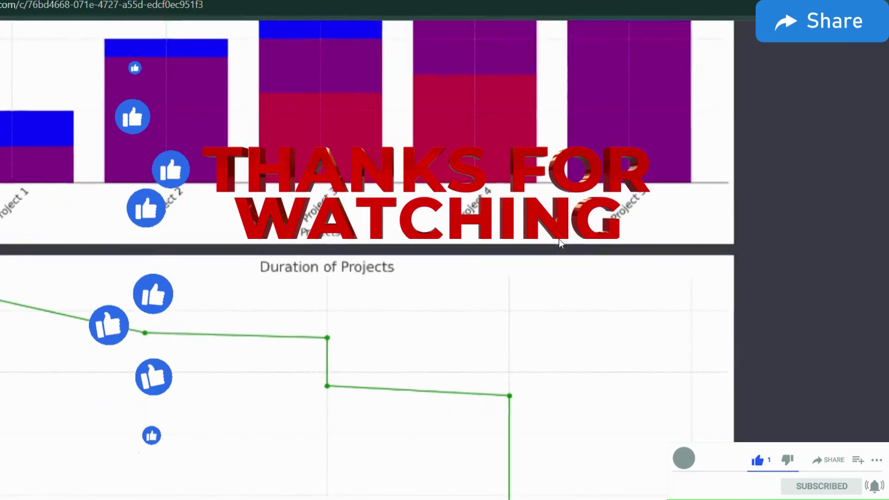
pyautogui.scroll(5, 560, 241)
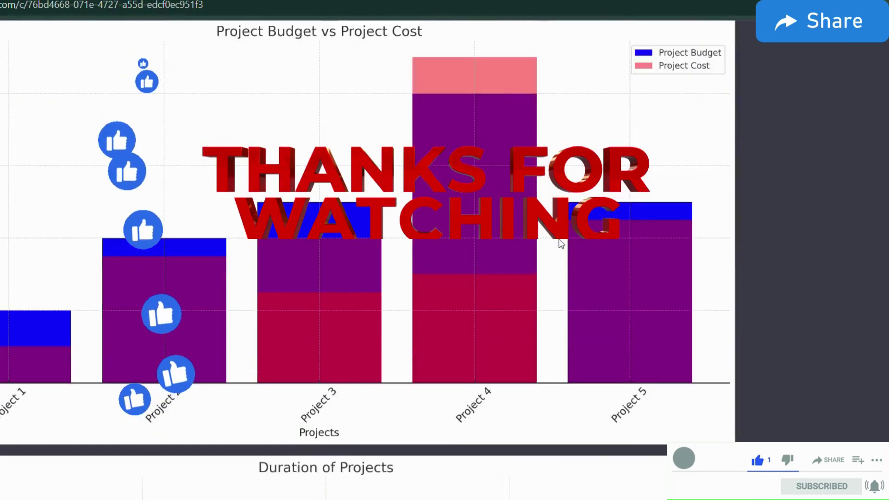